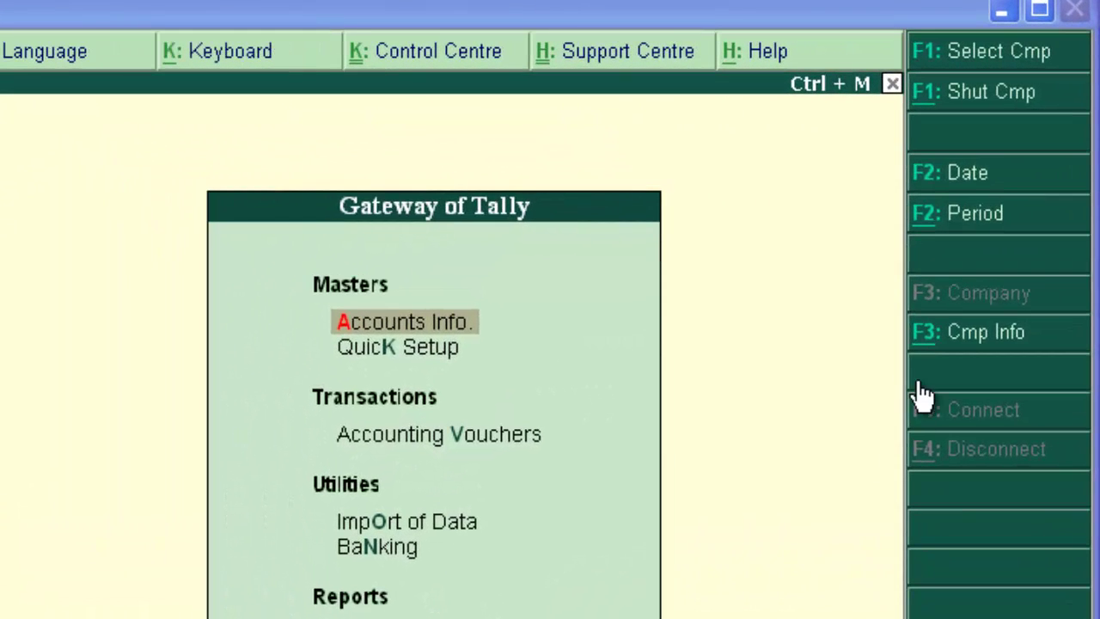
Choose Backup from the Company Info menu to open the Backup Companies on Disk screen
click(1005, 337)
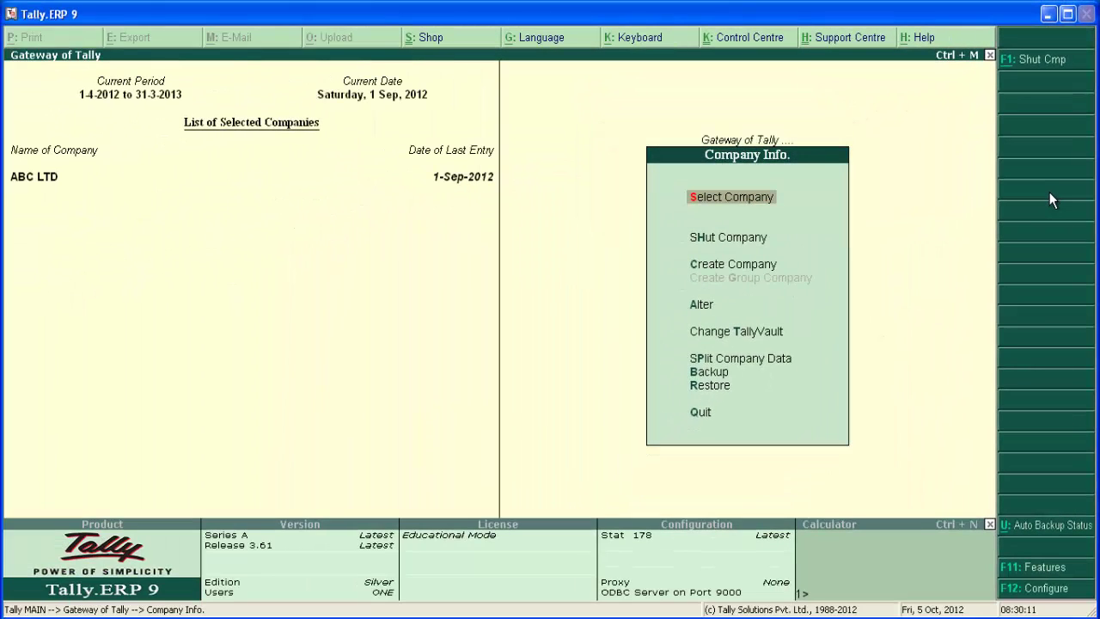
key(b)
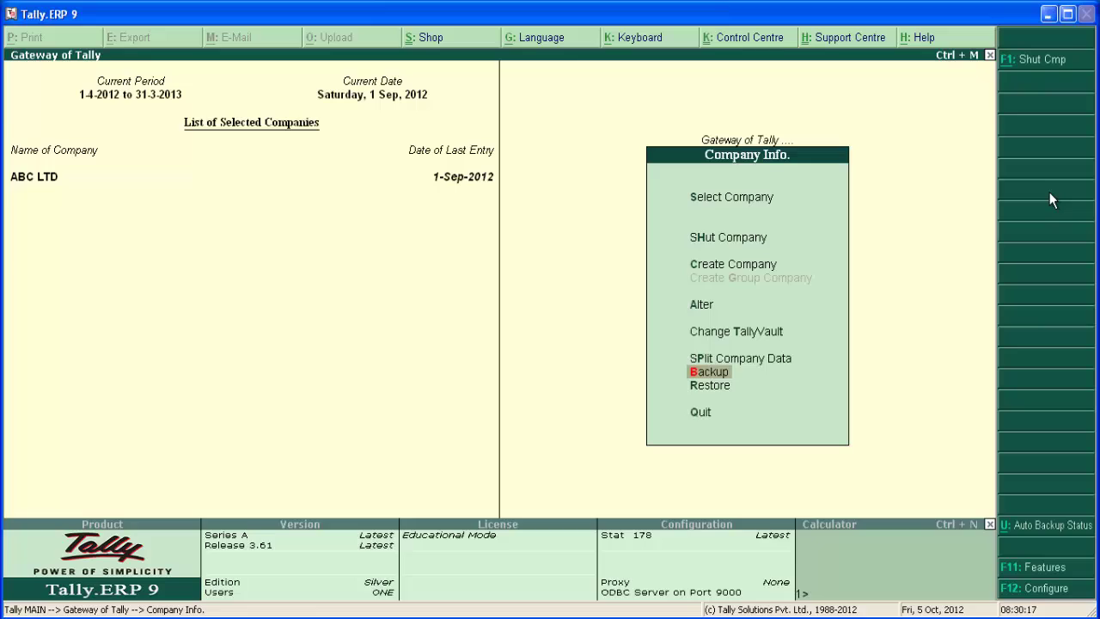
key(Return)
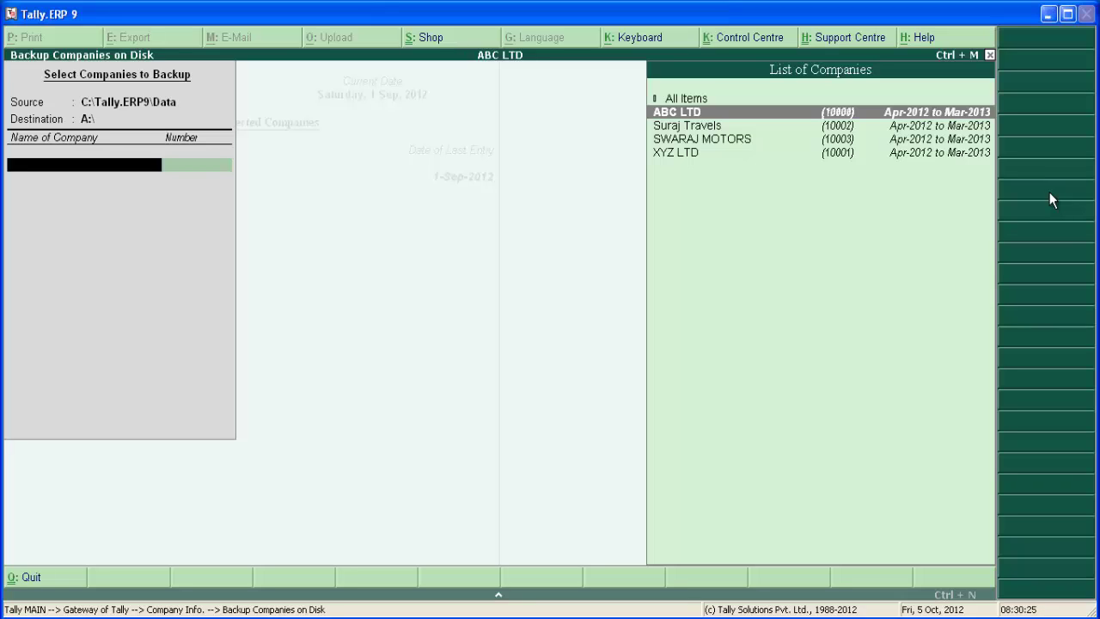
Dismiss the company list, keep source C:\Tally.ERP9\Data, and move to the A:\ destination field
key(BackSpace)
key(BackSpace)
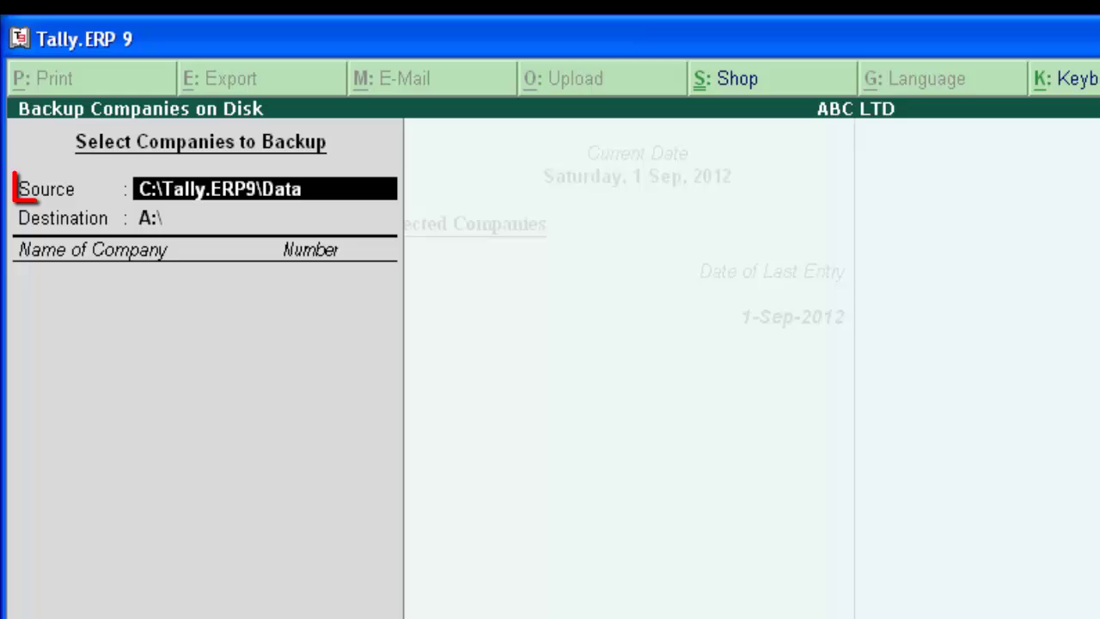
key(Return)
key(BackSpace)
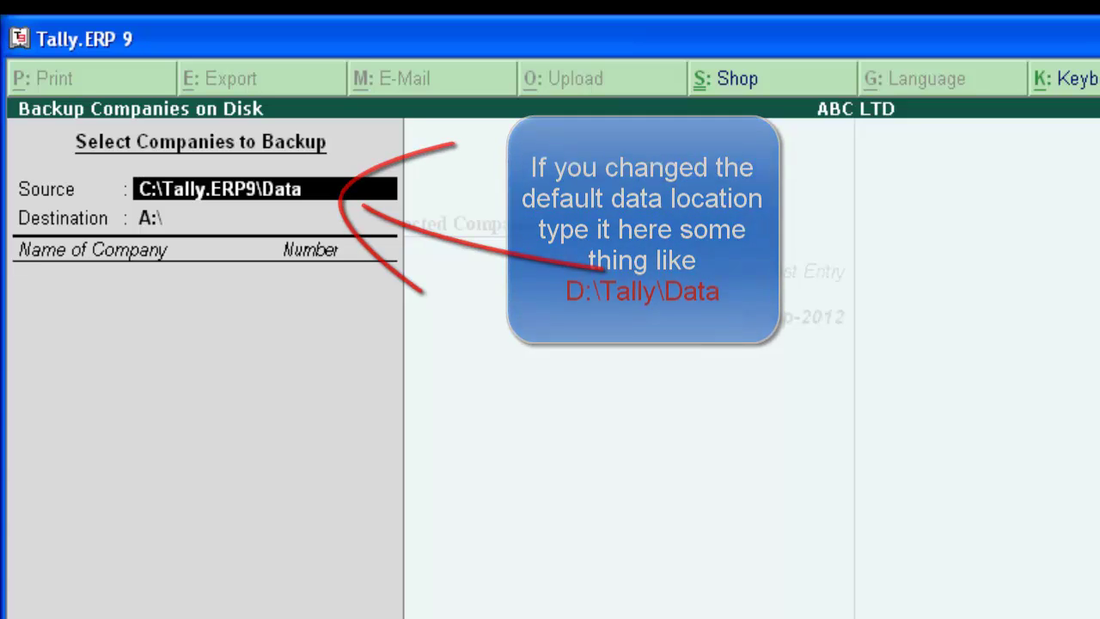
key(Return)
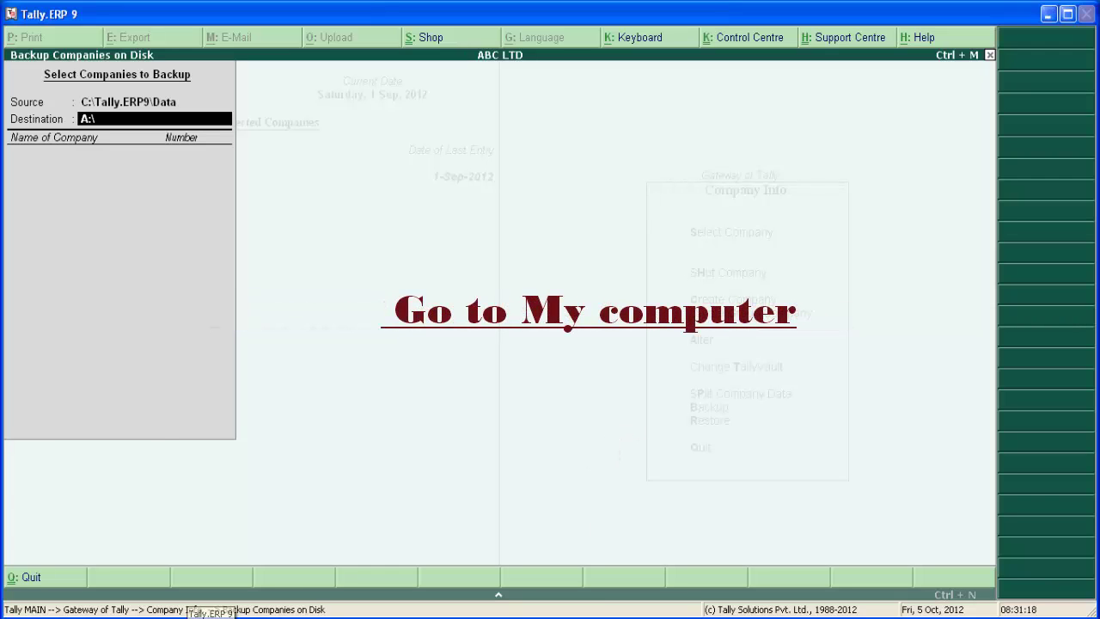
Browse in Explorer to the bkp folder on Removable Disk (F:) and copy its path F:\bkp
click(24, 612)
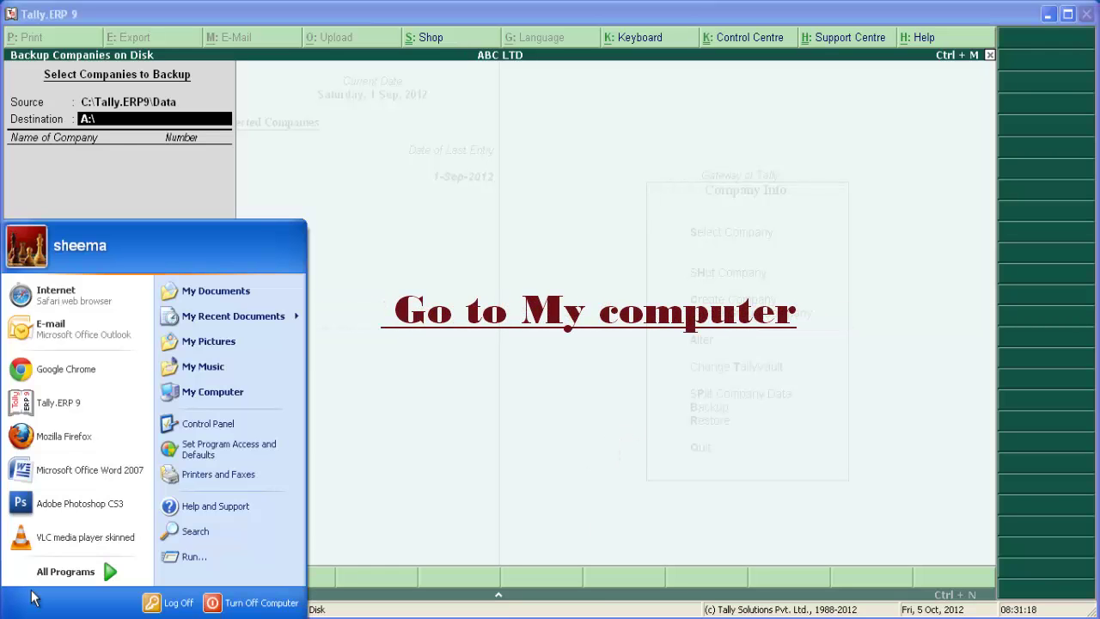
click(242, 388)
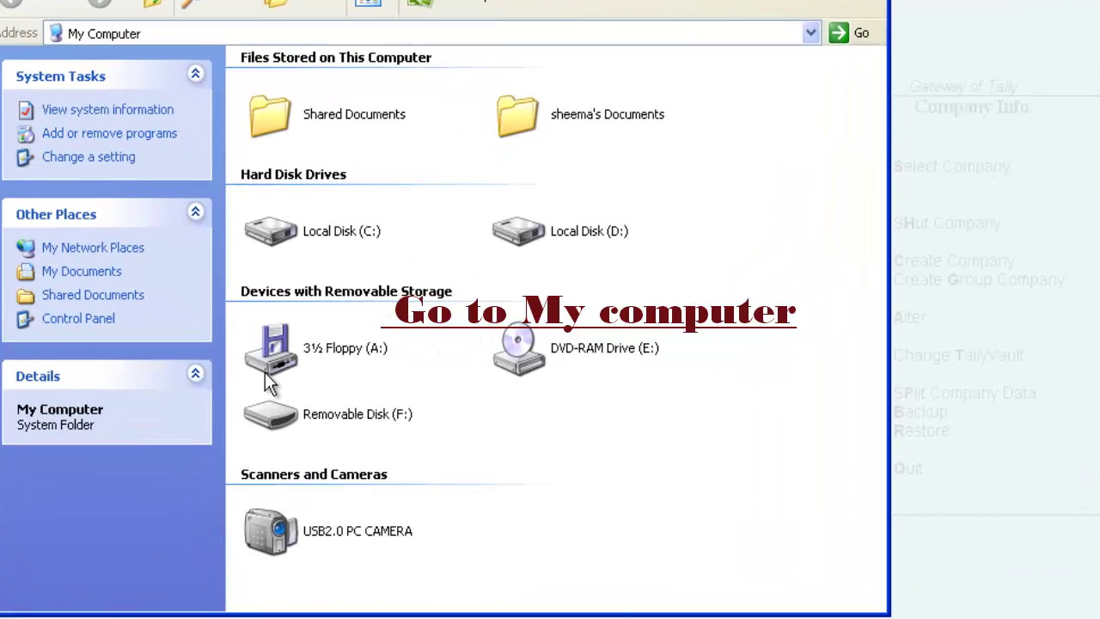
click(284, 475)
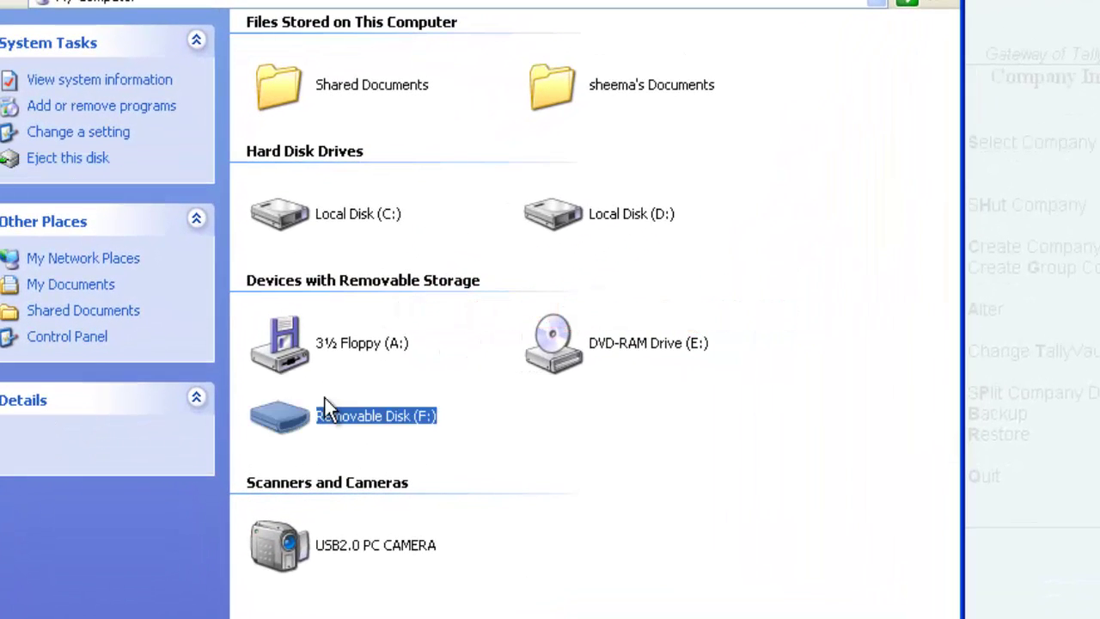
double_click(325, 399)
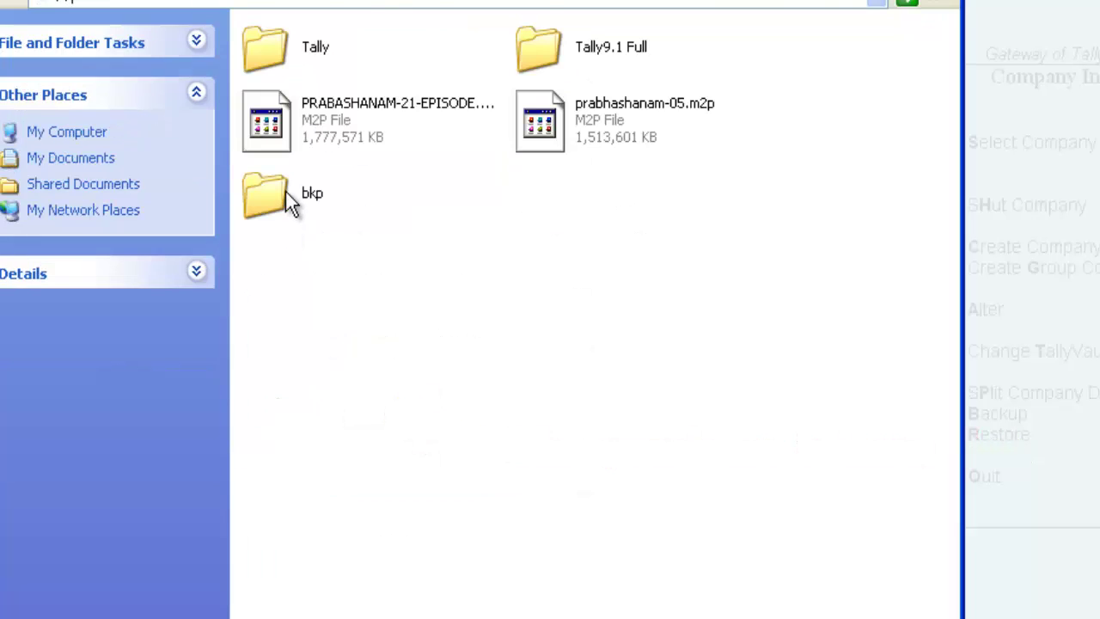
click(286, 189)
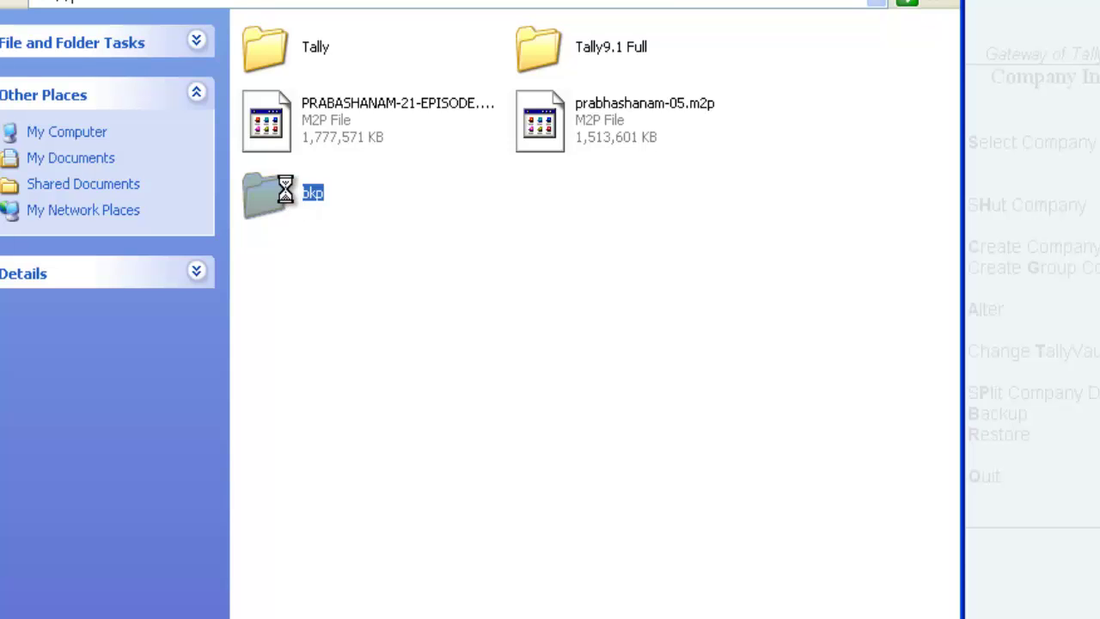
click(103, 1)
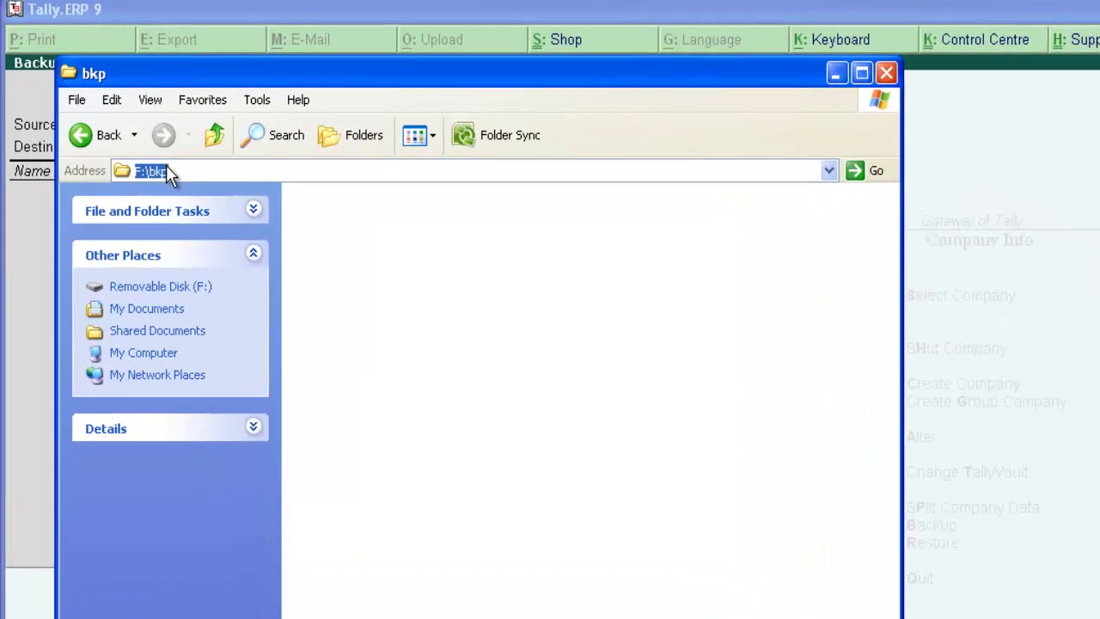
right_click(126, 133)
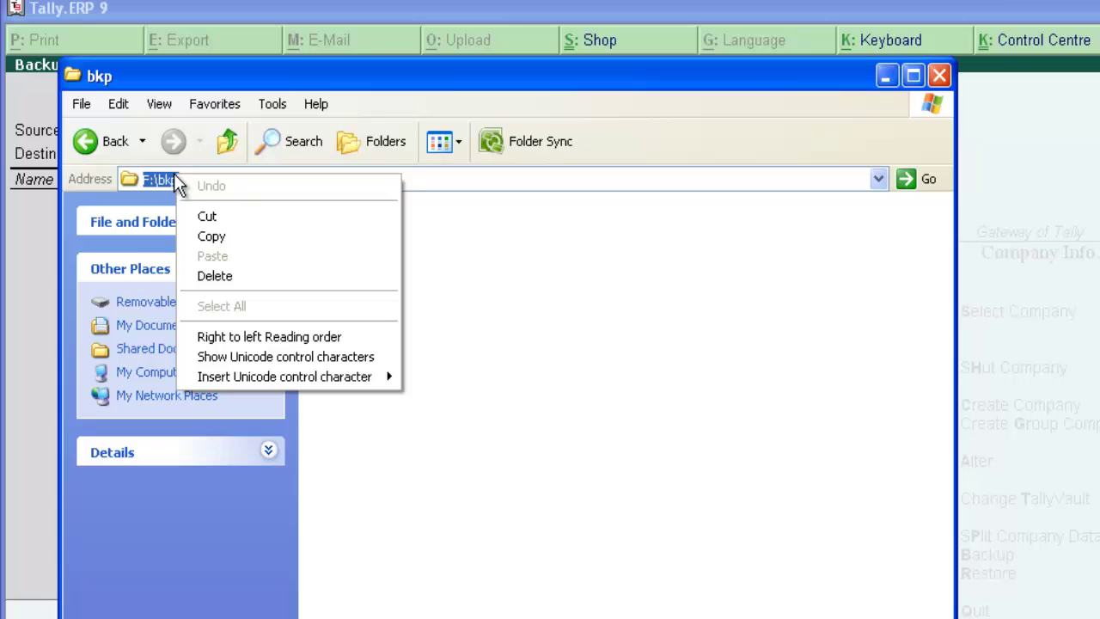
click(220, 239)
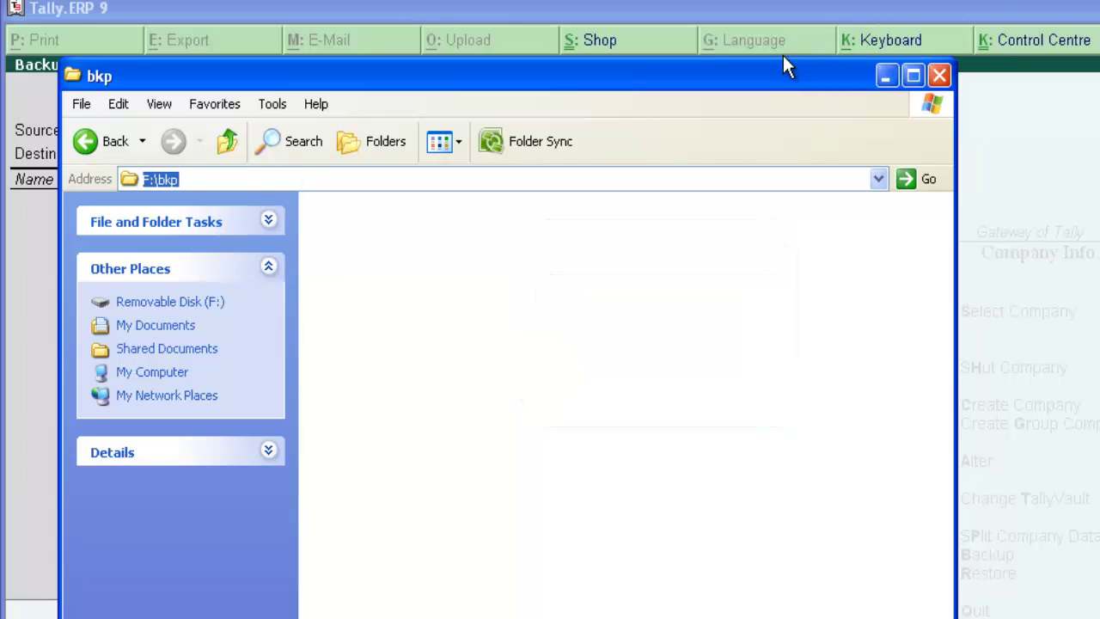
Paste F:\bkp into Tally's Destination field, replacing A:\, and confirm it
click(885, 77)
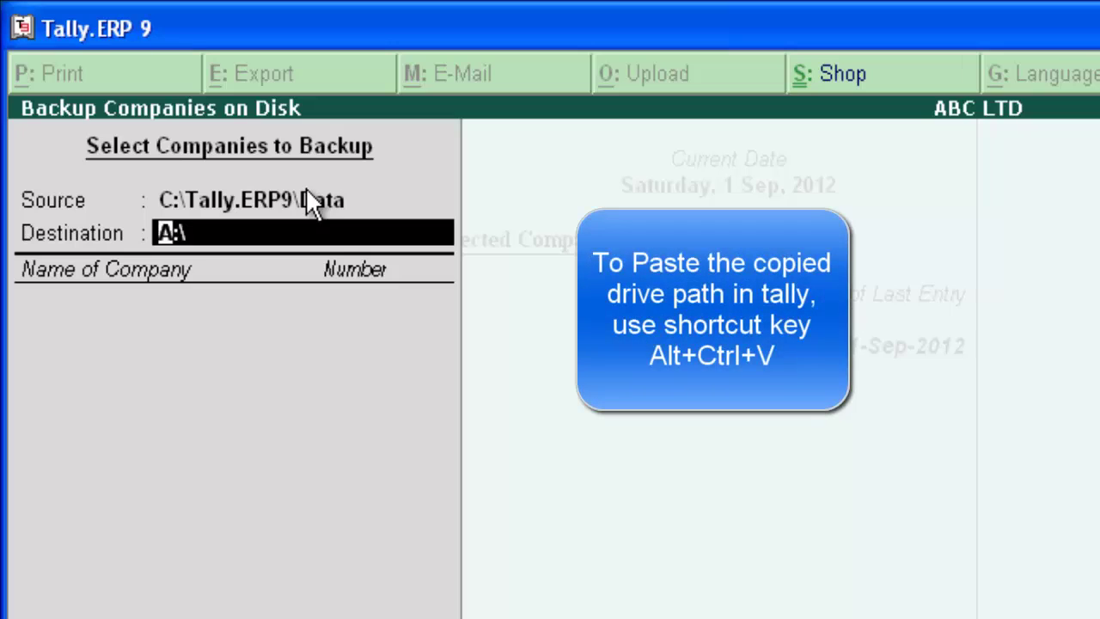
key(ctrl+alt+v)
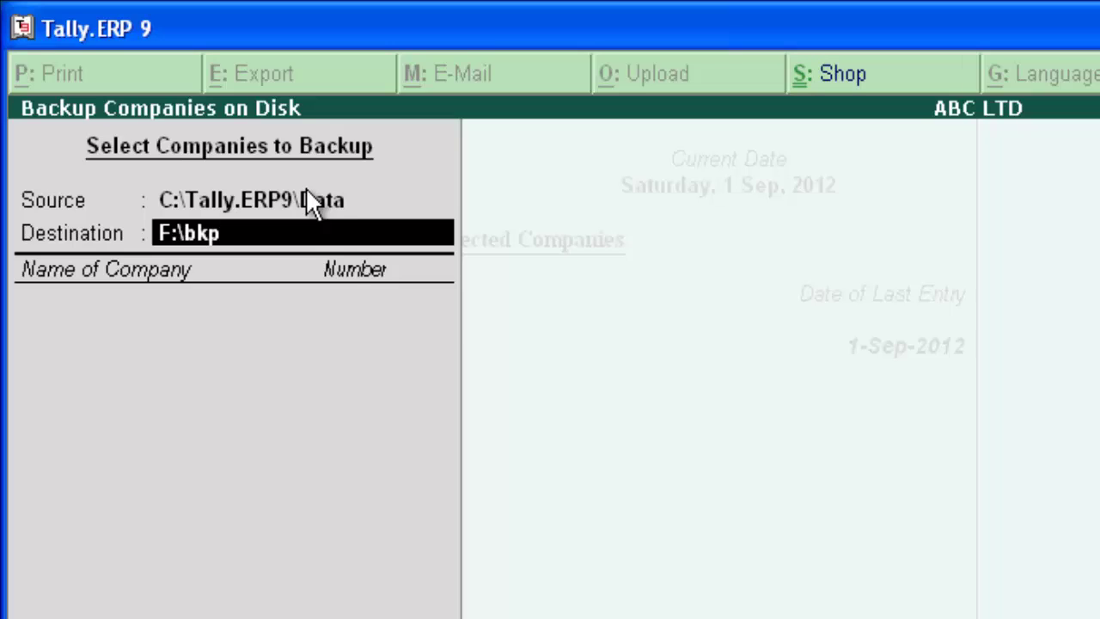
key(Return)
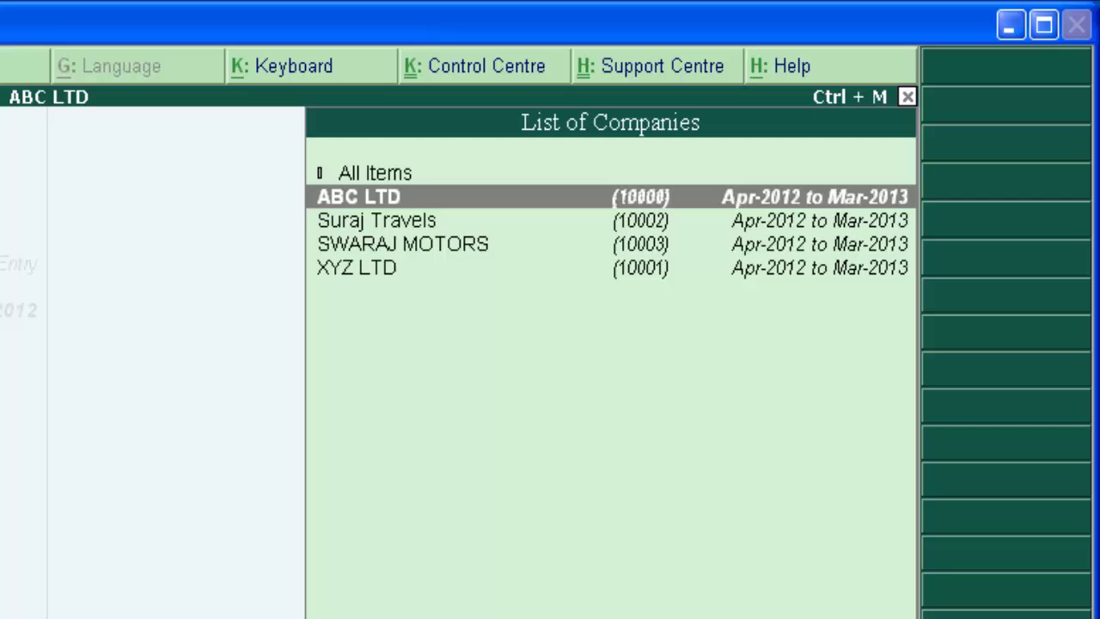
Pick ABC LTD and SWARAJ MOTORS from the company list, end the list, and accept the backup
key(Up)
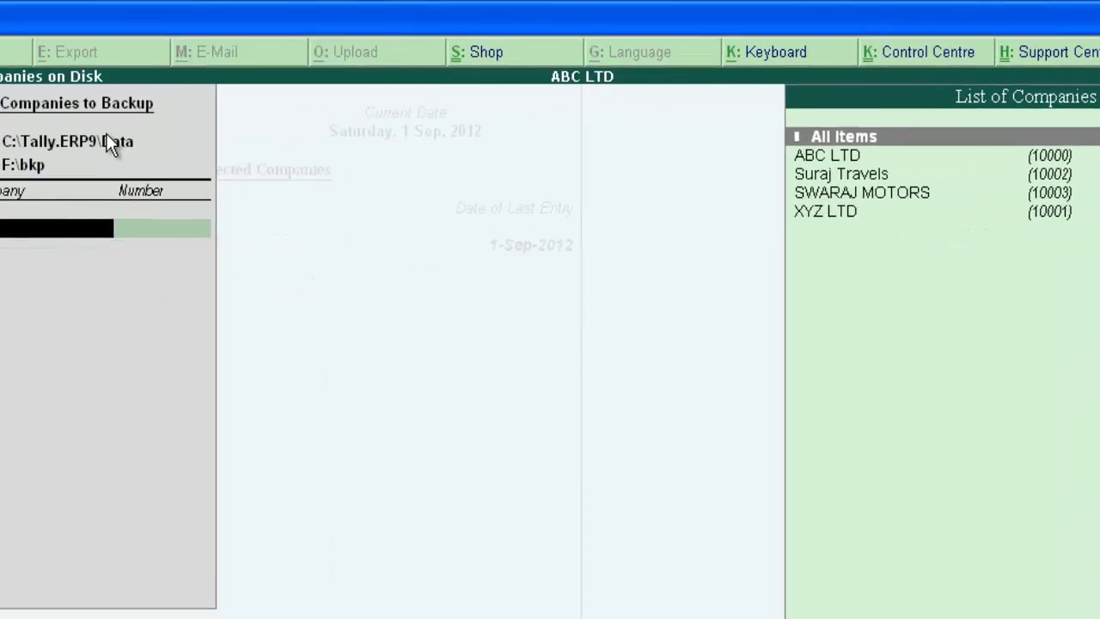
key(Return)
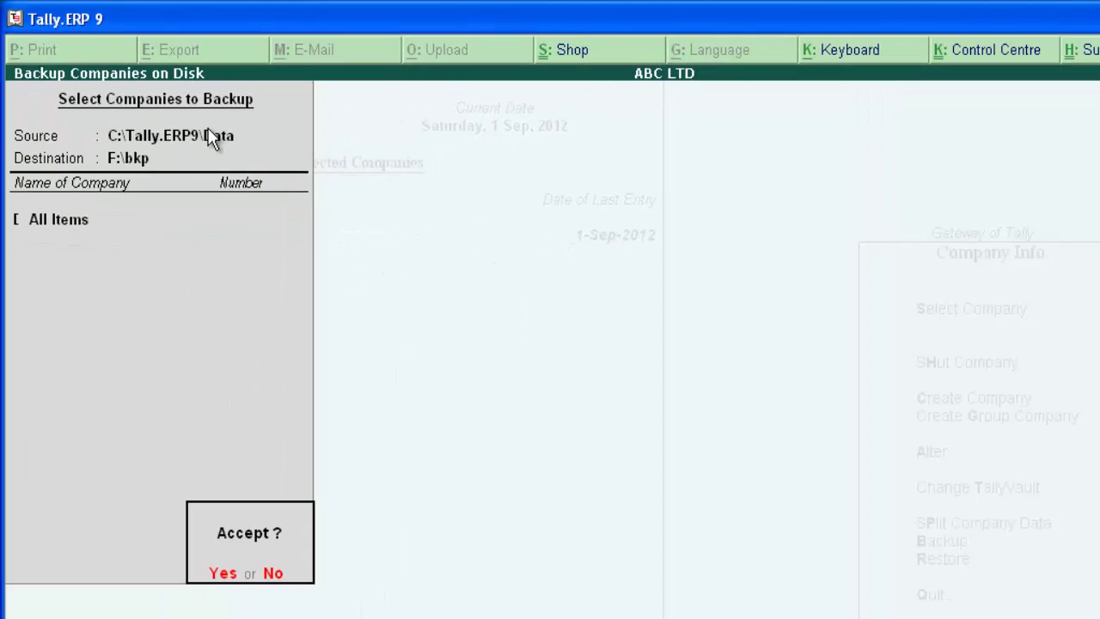
key(n)
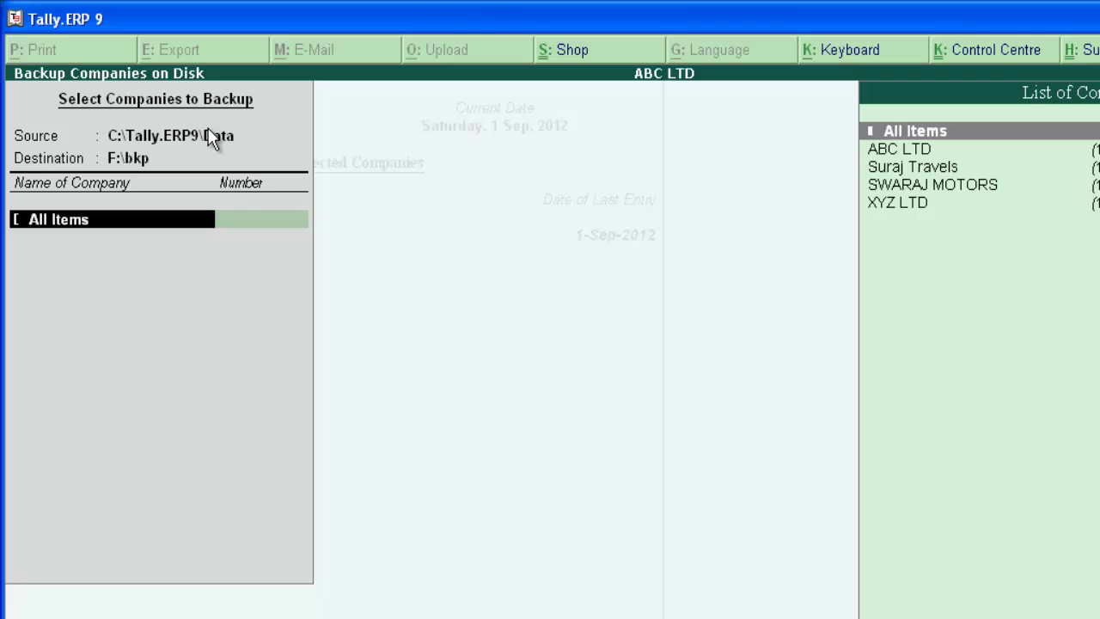
key(Down)
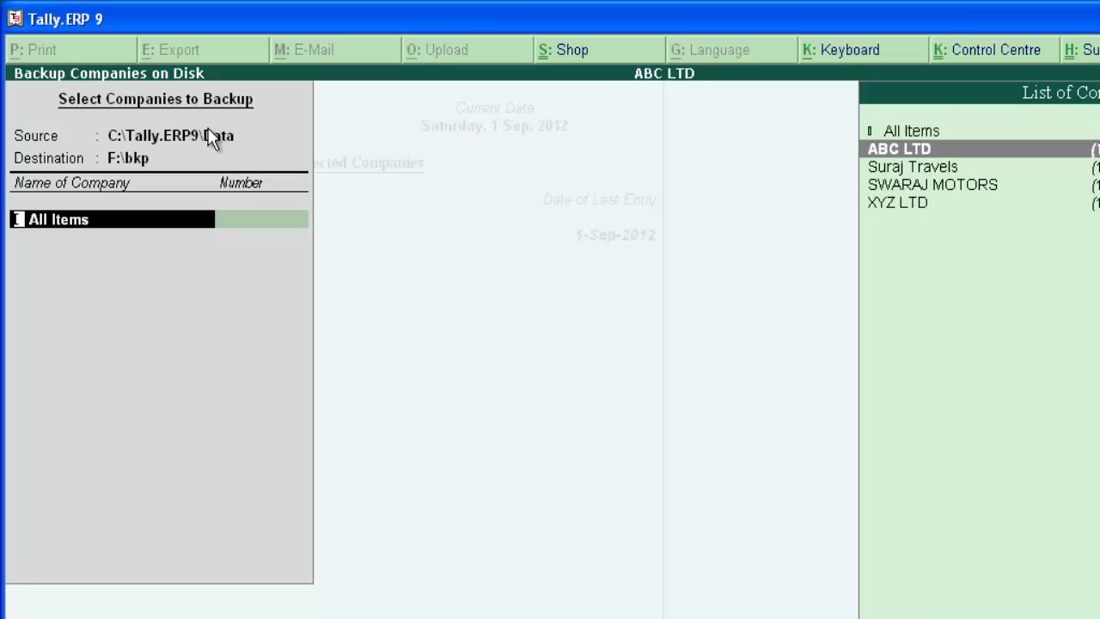
key(Return)
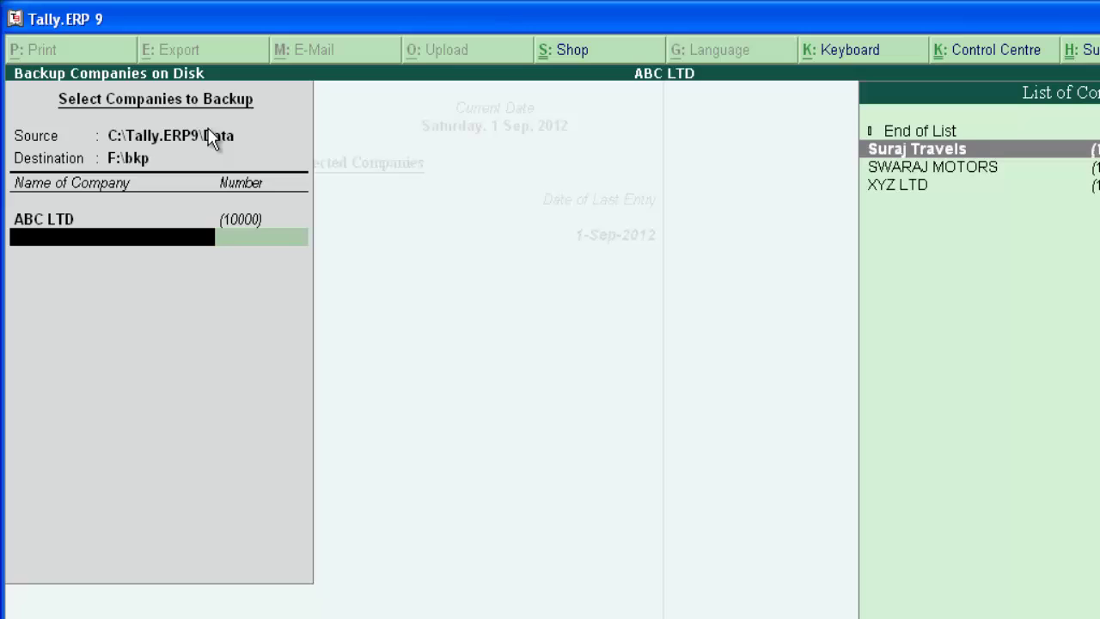
key(Down)
key(Return)
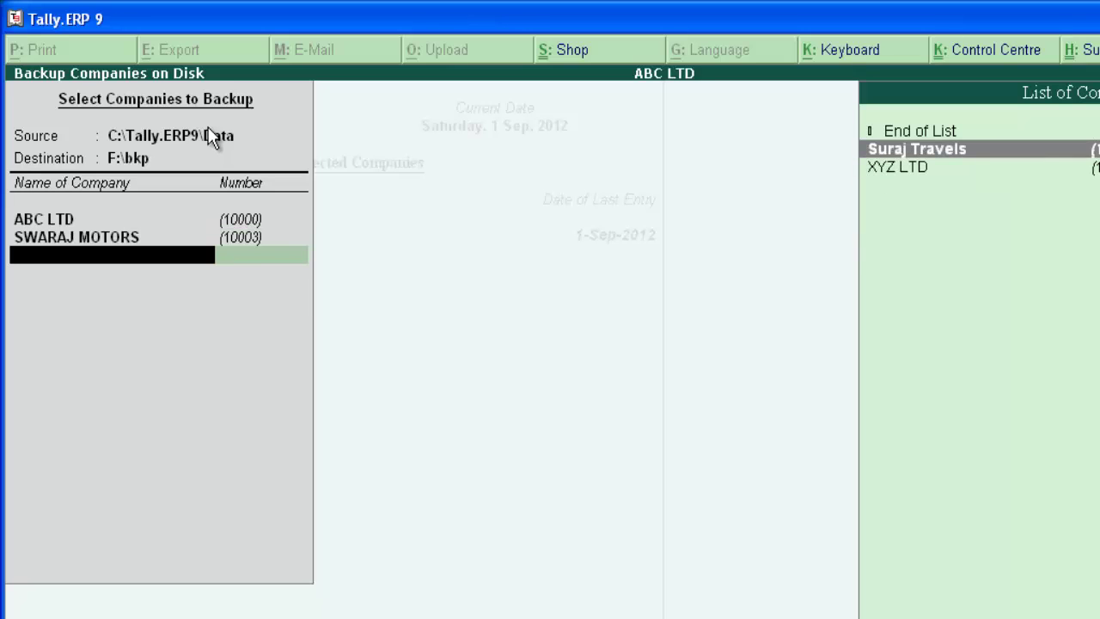
key(Up)
key(Return)
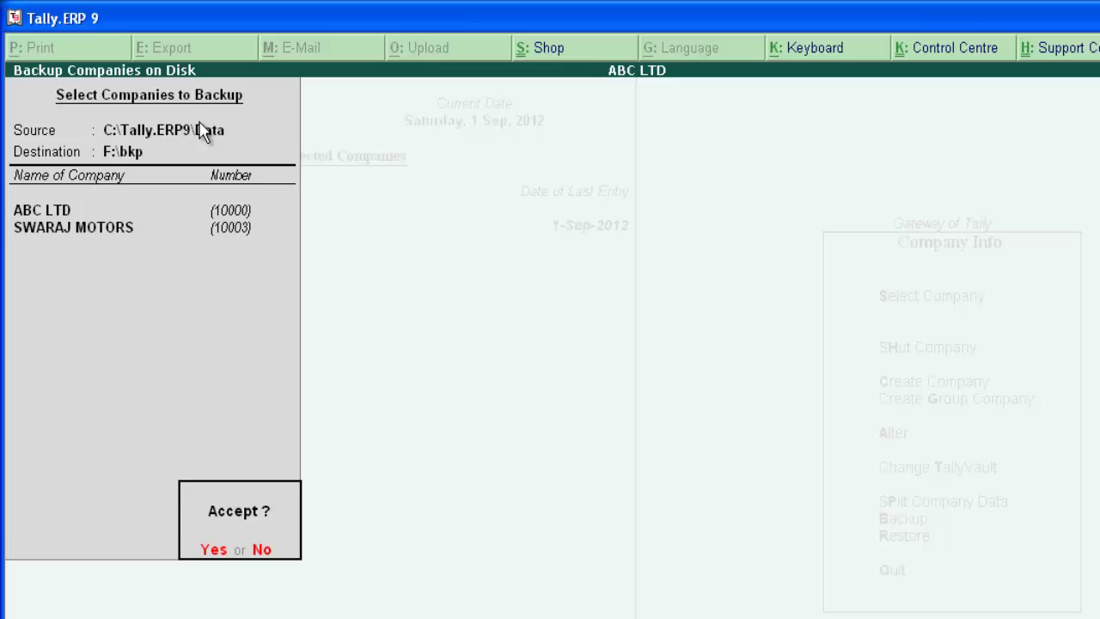
key(Return)
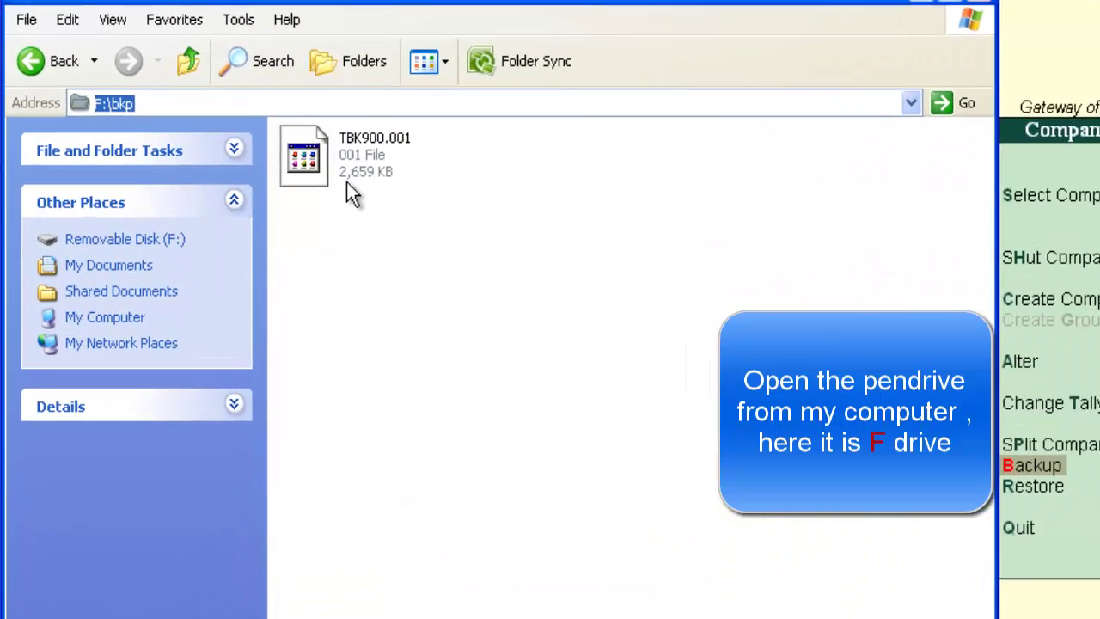
click(276, 172)
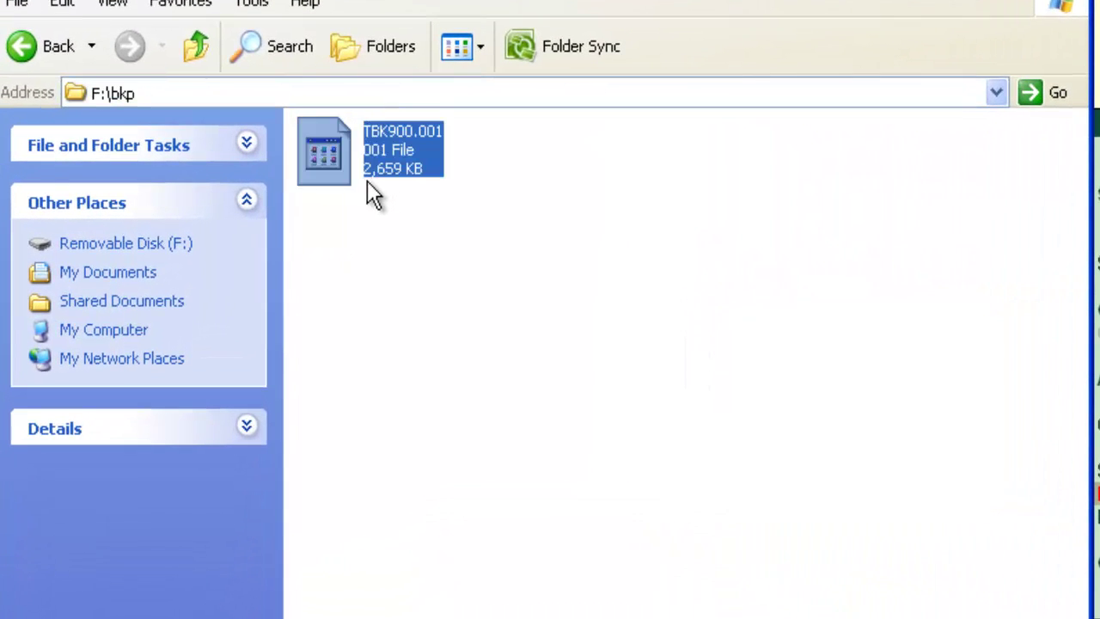
mouse_move(367, 182)
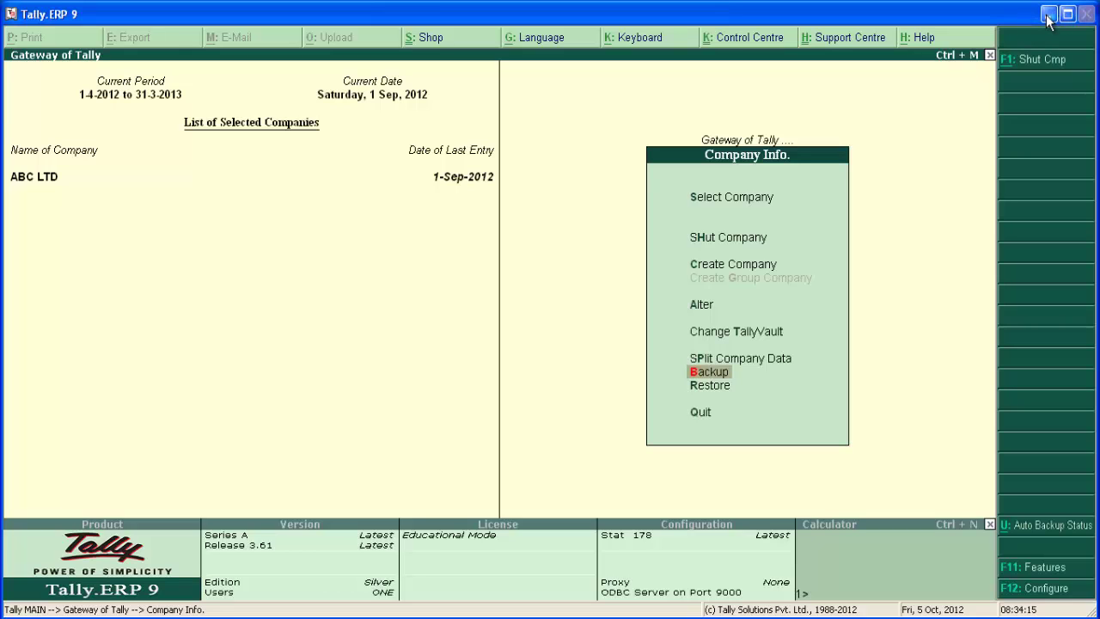
Open Tally's installation folder C:\Tally.ERP9 via the Tally.ERP 9 shortcut's Find Target
click(1049, 14)
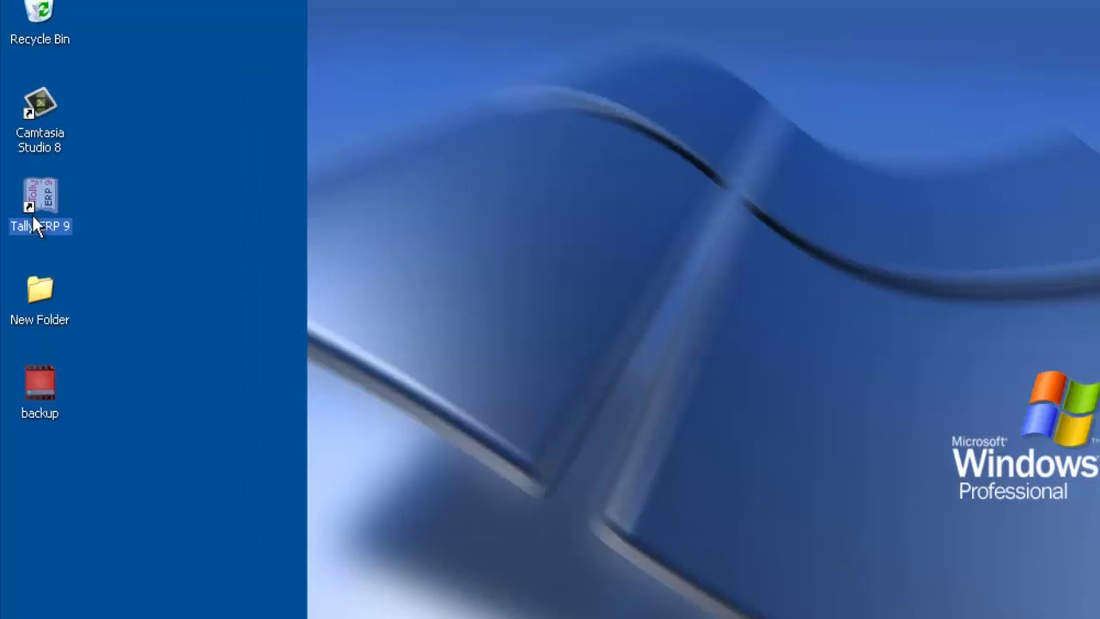
right_click(26, 247)
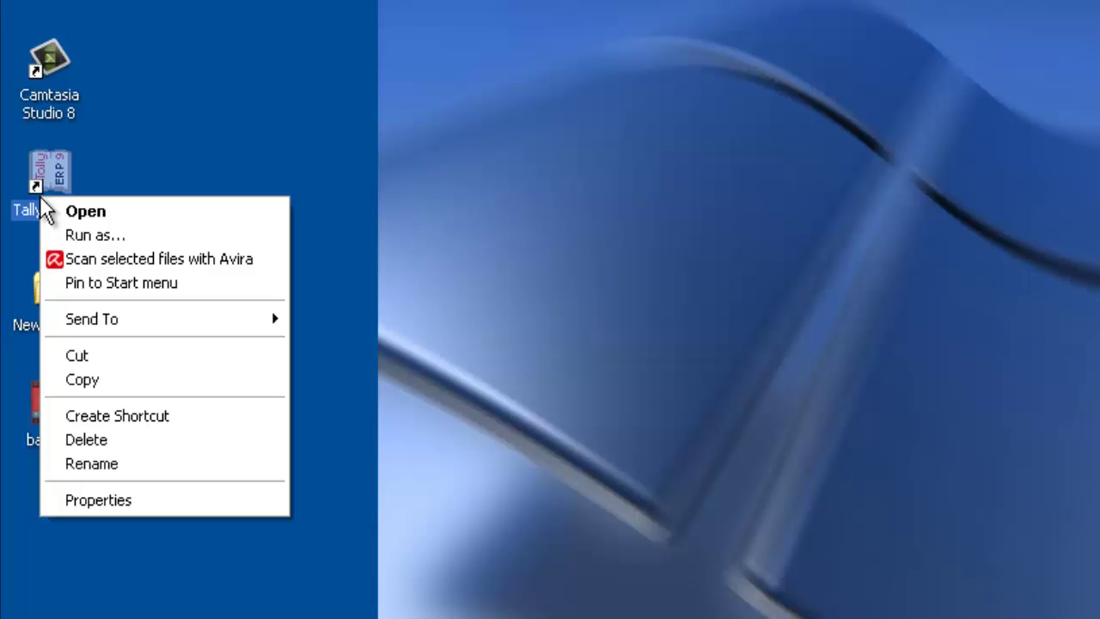
click(78, 498)
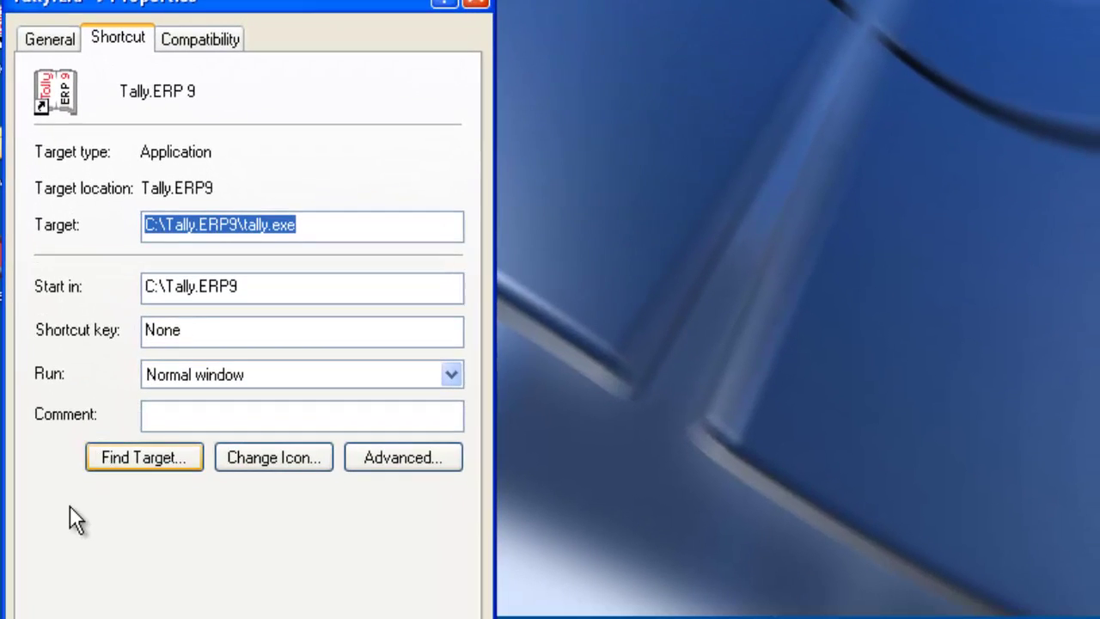
click(108, 460)
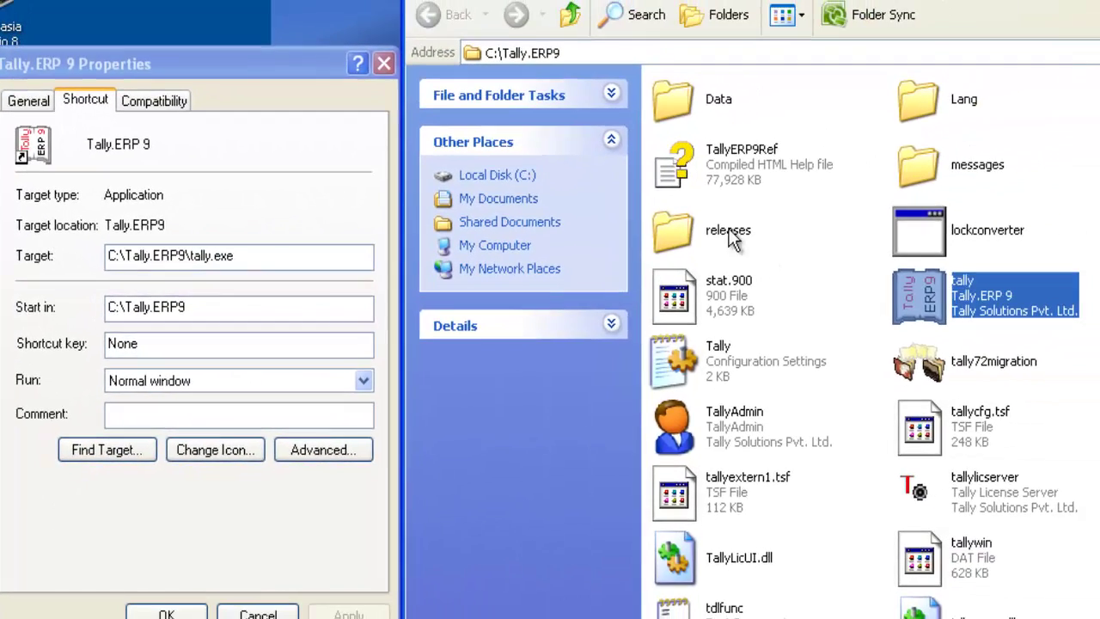
Copy the Data folder and paste it into F:\bkp
click(848, 57)
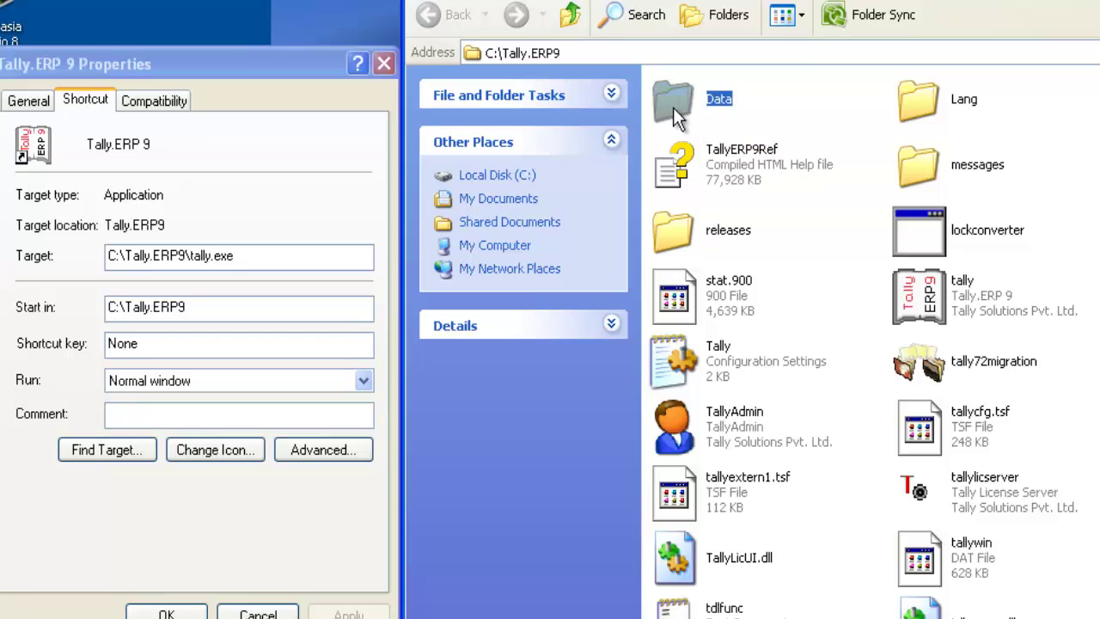
right_click(673, 107)
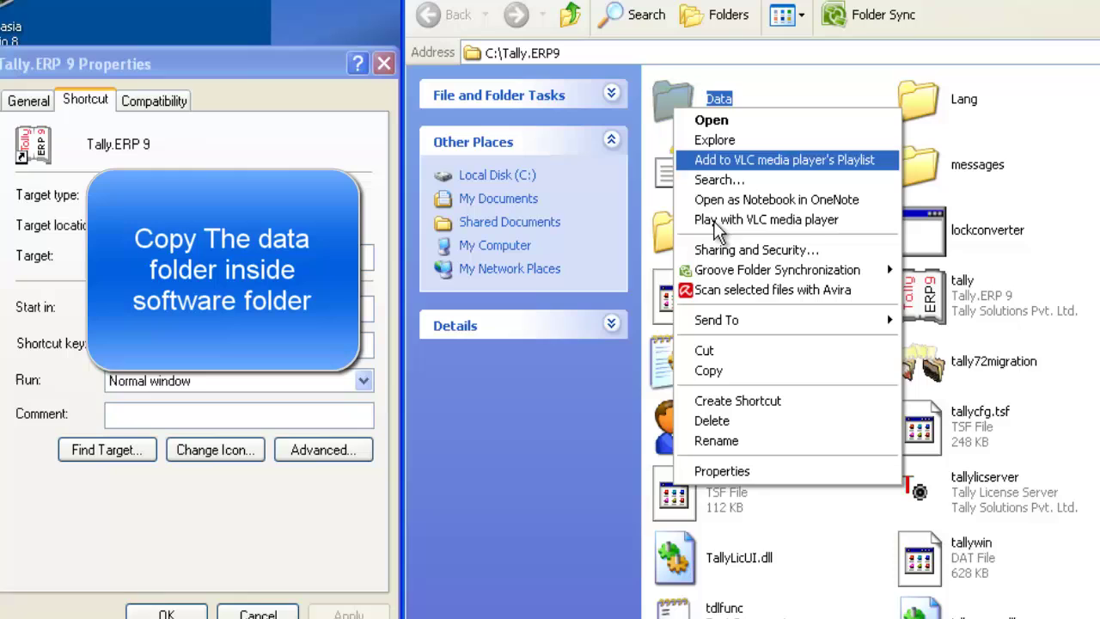
click(716, 371)
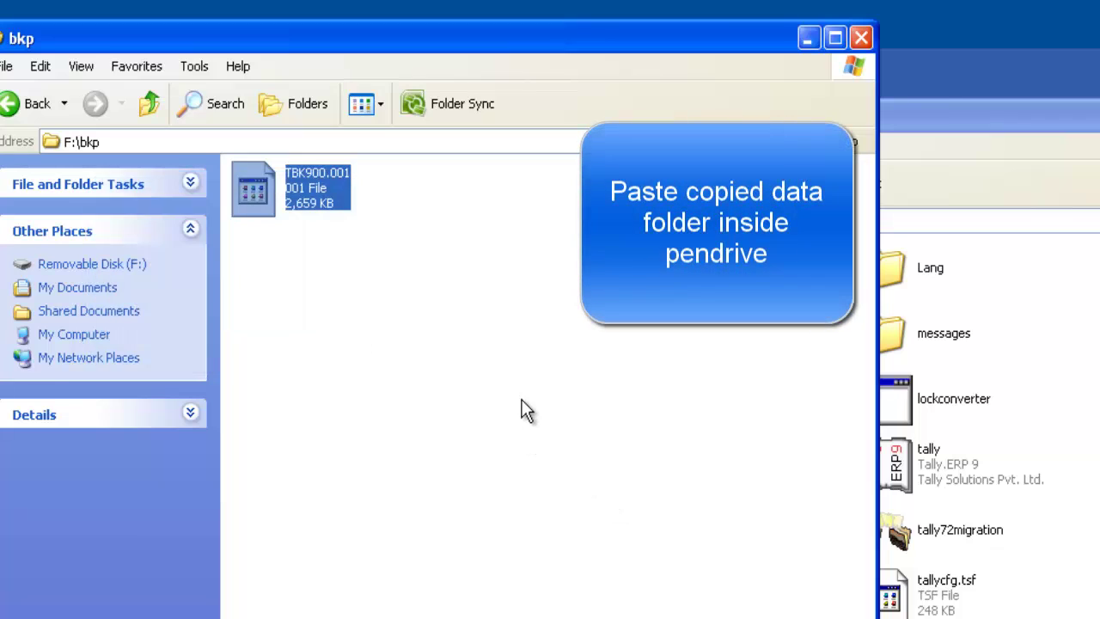
right_click(521, 400)
click(557, 491)
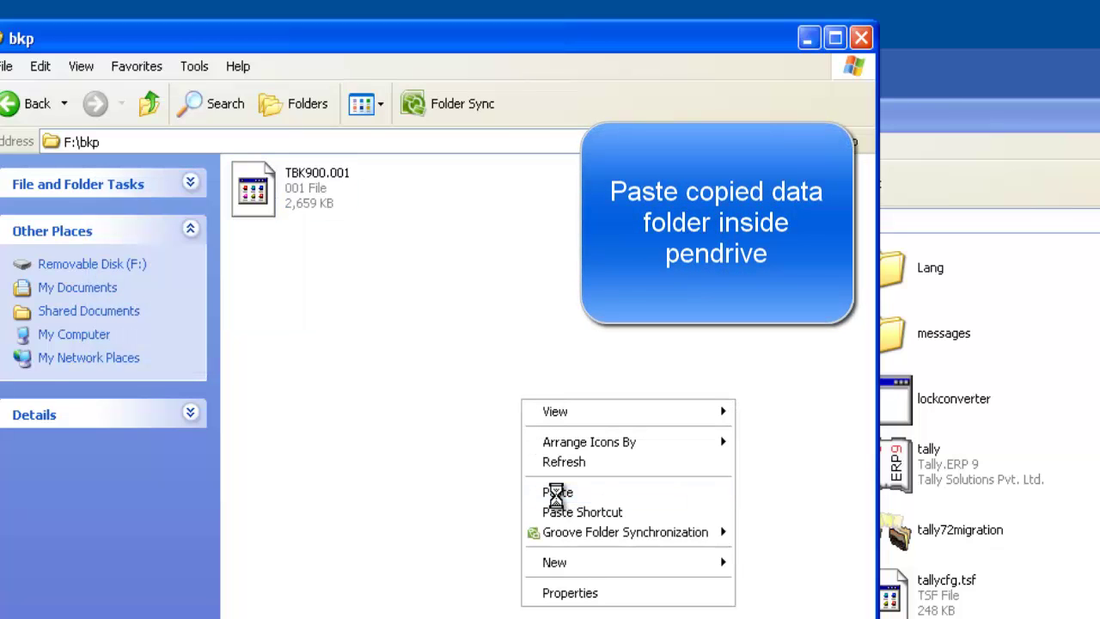
Bring the C:\Tally.ERP9 window forward and open Data to show folders 10000–10003
click(1013, 326)
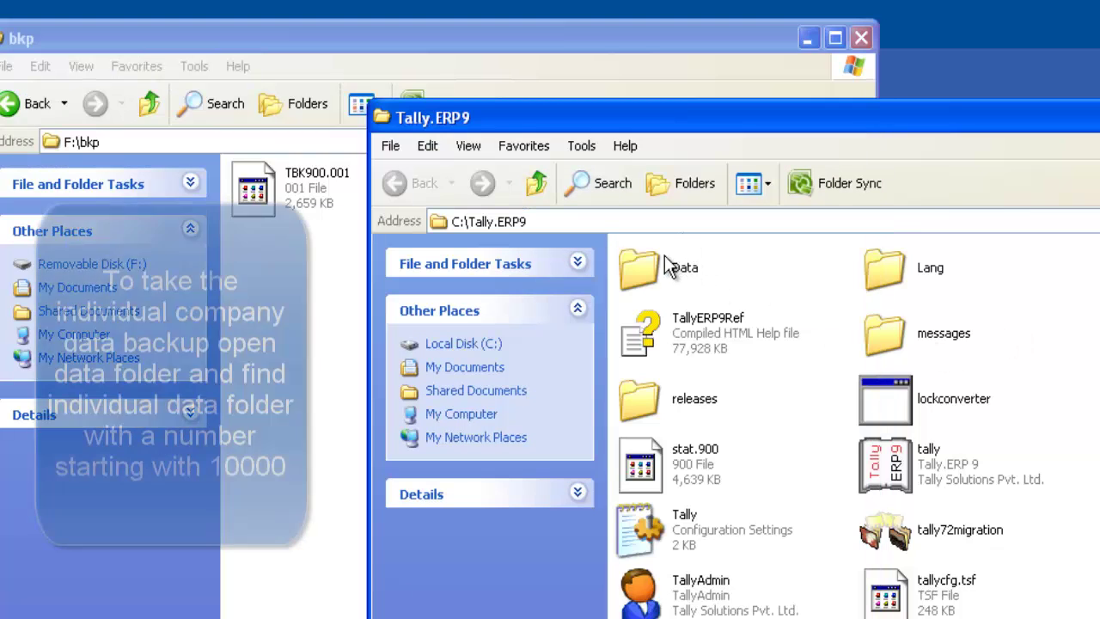
click(655, 267)
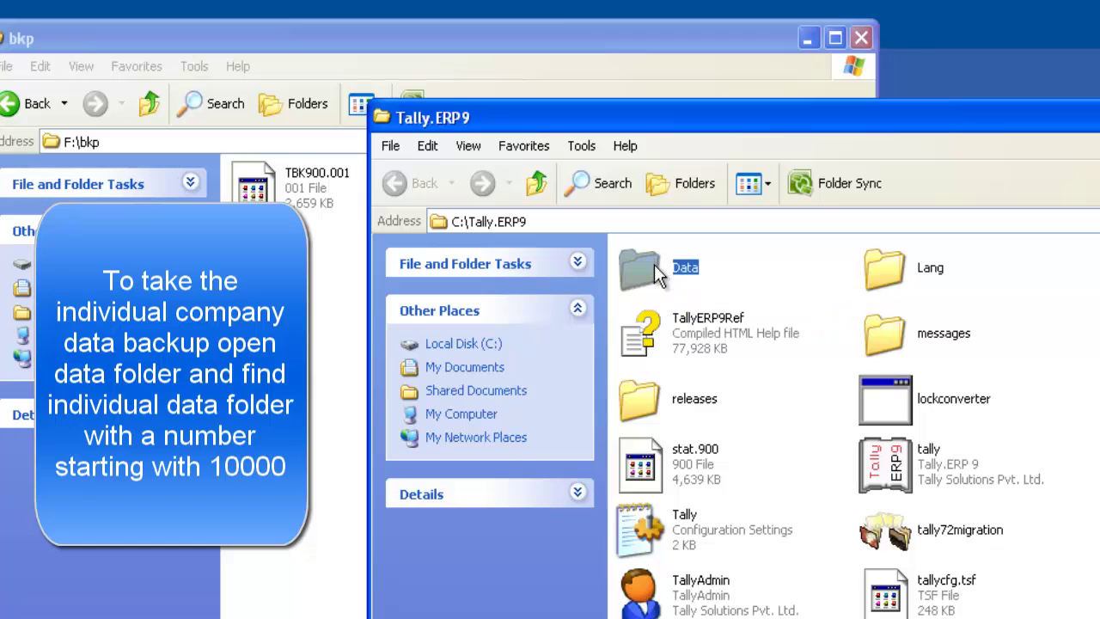
double_click(655, 268)
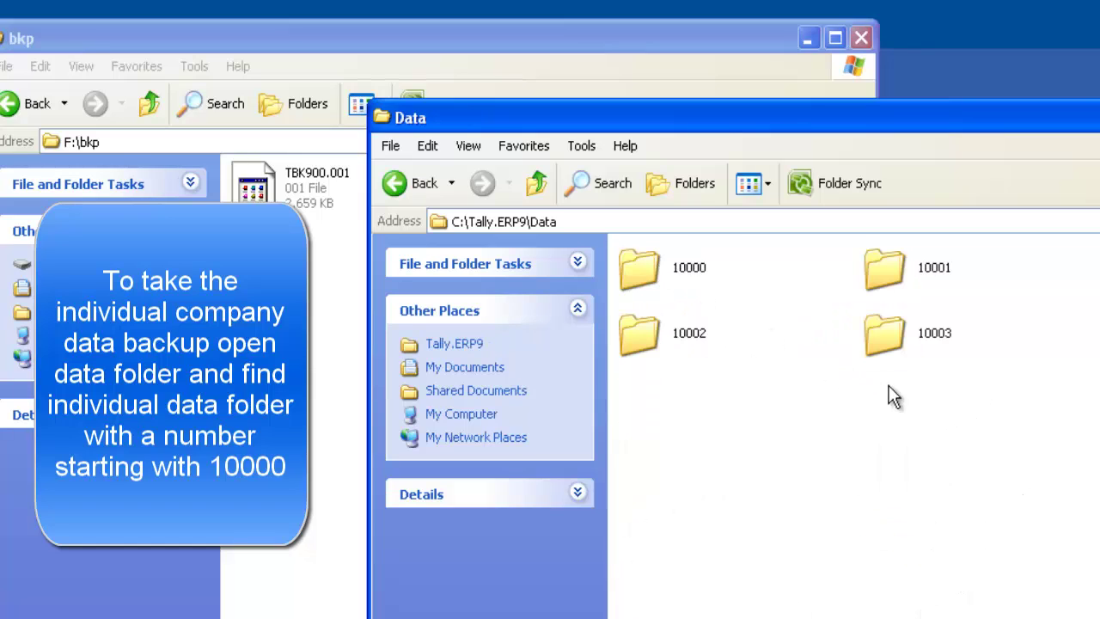